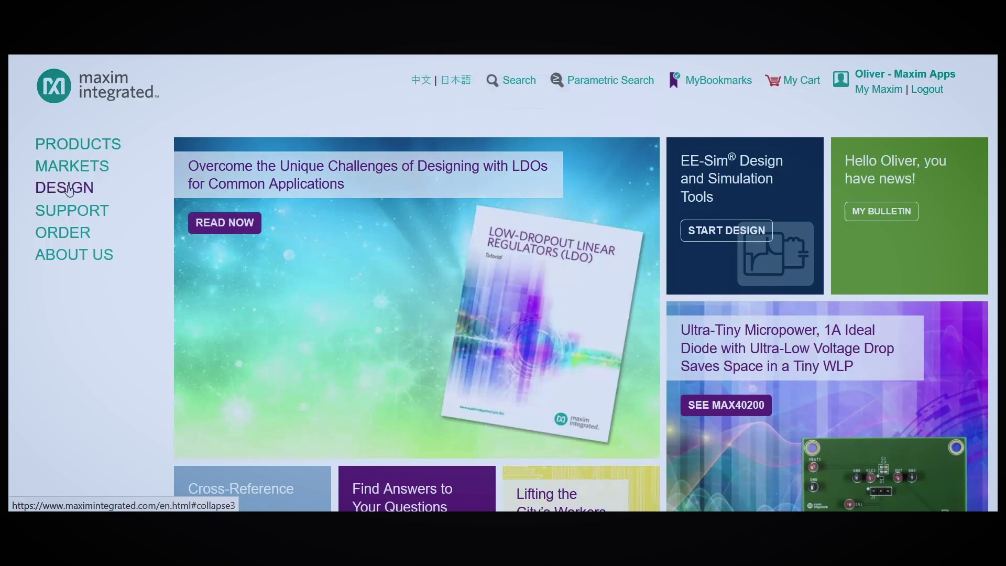
Step: Go to DESIGN > Design Tools and open the online Design and Simulation Tools (EE-Sim)
{"action": "left_click", "coordinate": [64, 188]}
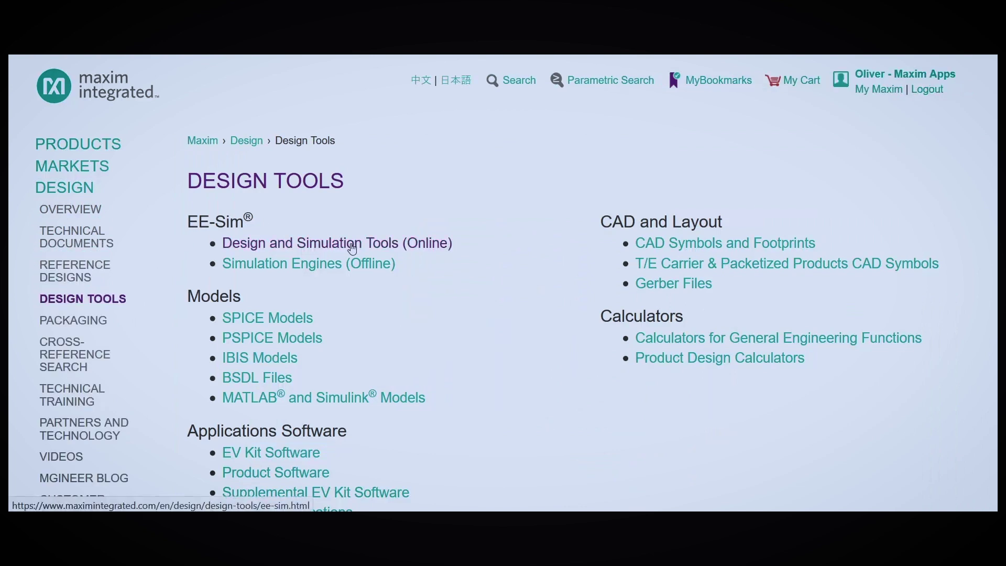
{"action": "left_click", "coordinate": [352, 249]}
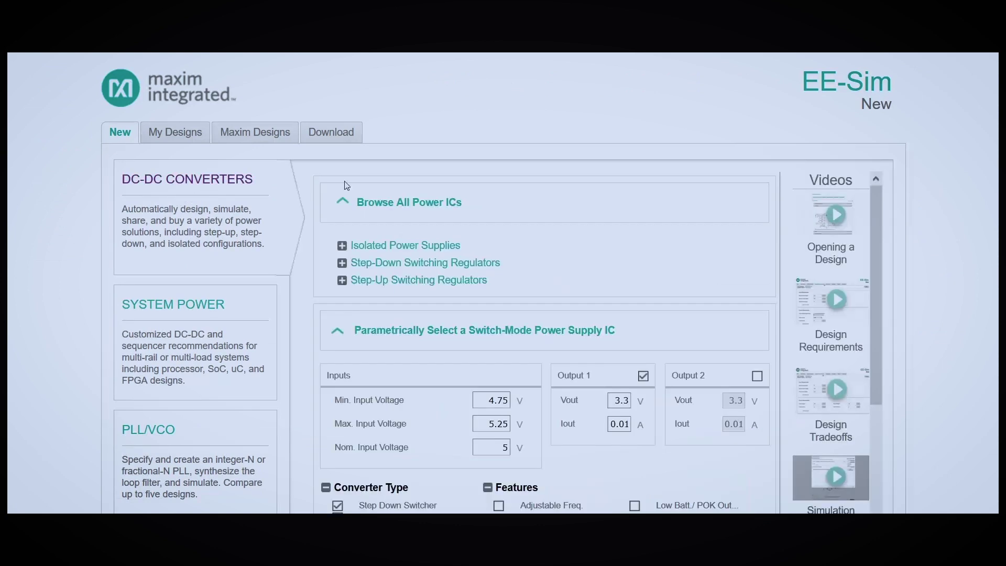
Step: Enter the input voltage range: minimum 9 V, maximum 40 V, nominal 12 V
{"action": "scroll", "coordinate": [636, 220], "scroll_direction": "down", "scroll_amount": 1}
{"action": "scroll", "coordinate": [636, 220], "scroll_direction": "down", "scroll_amount": 1}
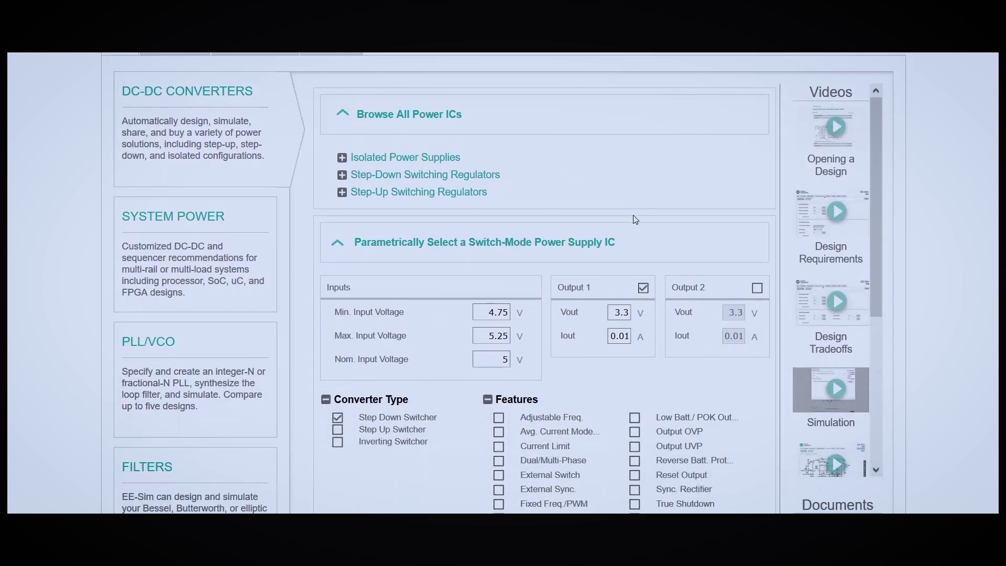
{"action": "scroll", "coordinate": [636, 220], "scroll_direction": "down", "scroll_amount": 2}
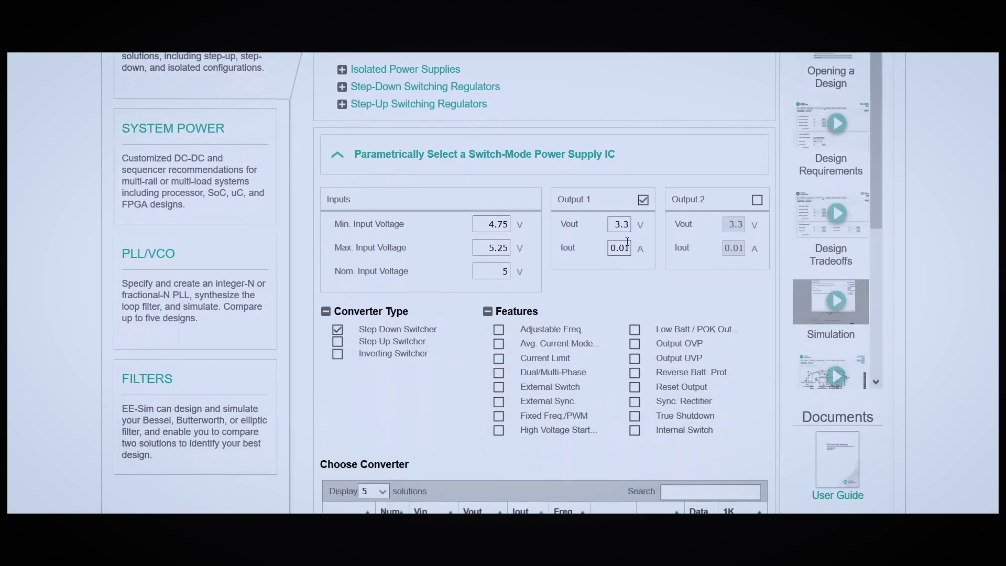
{"action": "triple_click", "coordinate": [499, 225]}
{"action": "type", "text": "9"}
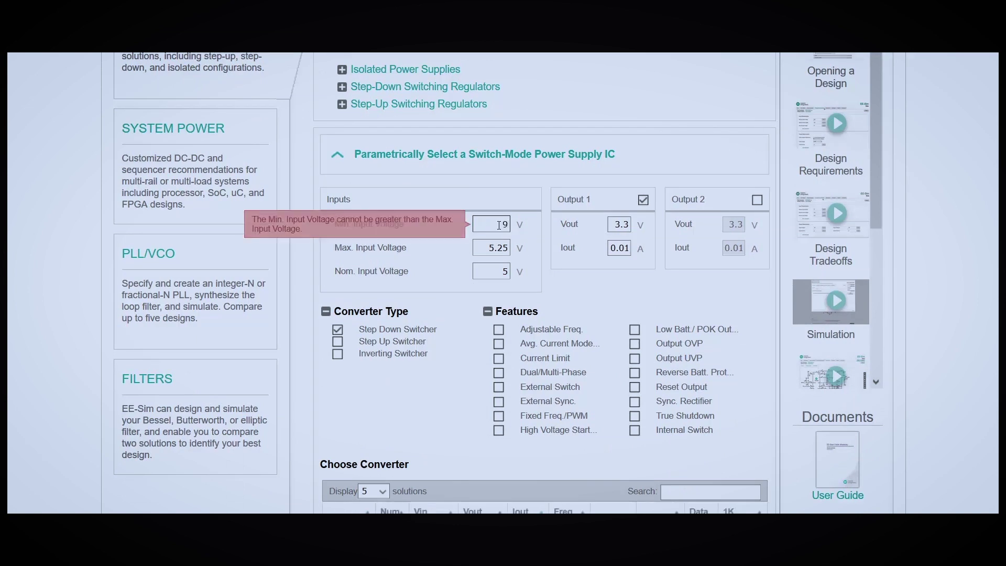
{"action": "key", "text": "Tab"}
{"action": "type", "text": "40"}
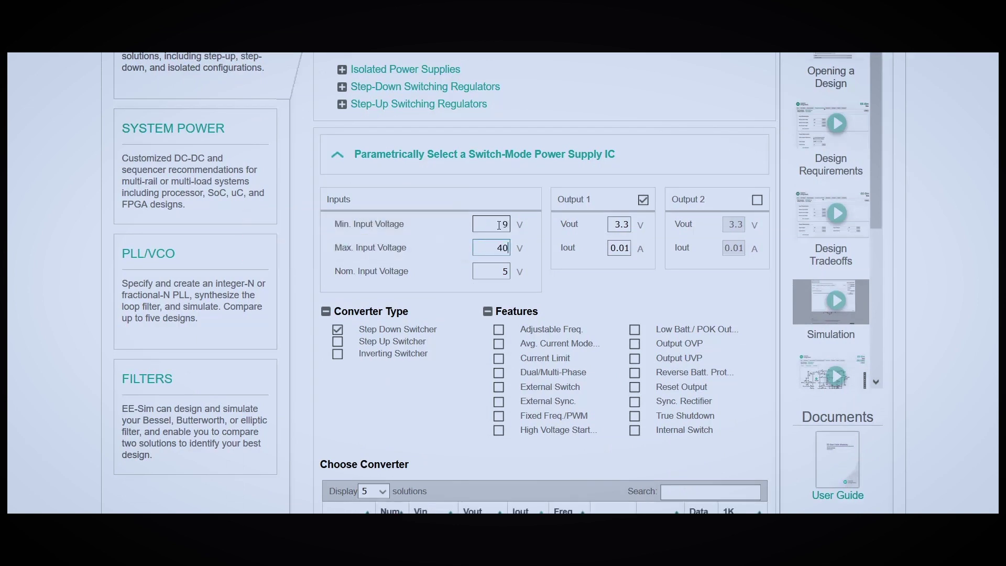
{"action": "type", "text": "12"}
Step: Set Output 1 to 5 V at 5 A and scroll to the MAX17506/MAX17546 converter list
{"action": "left_click_drag", "start_coordinate": [622, 229], "coordinate": [630, 246]}
{"action": "type", "text": "5"}
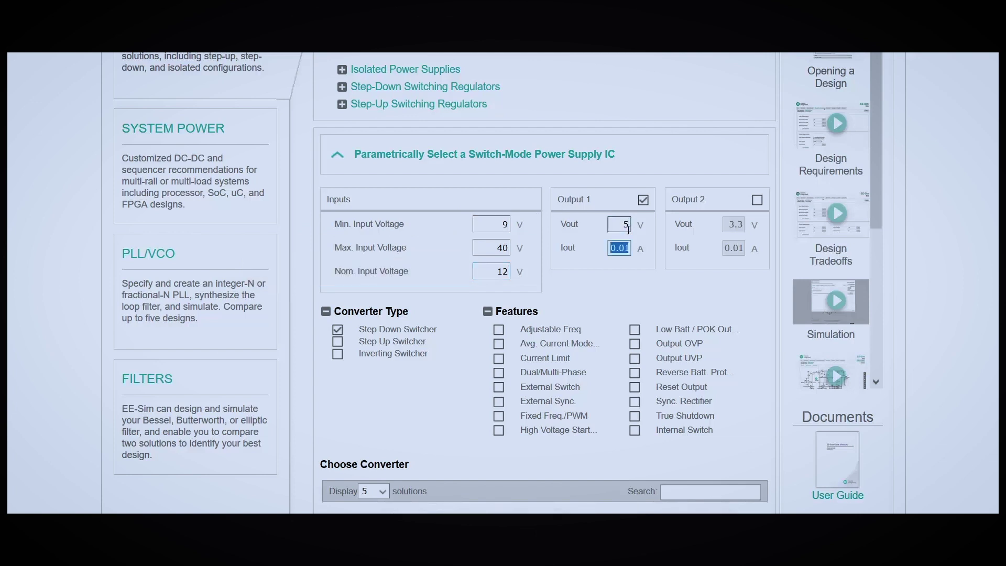
{"action": "type", "text": "5"}
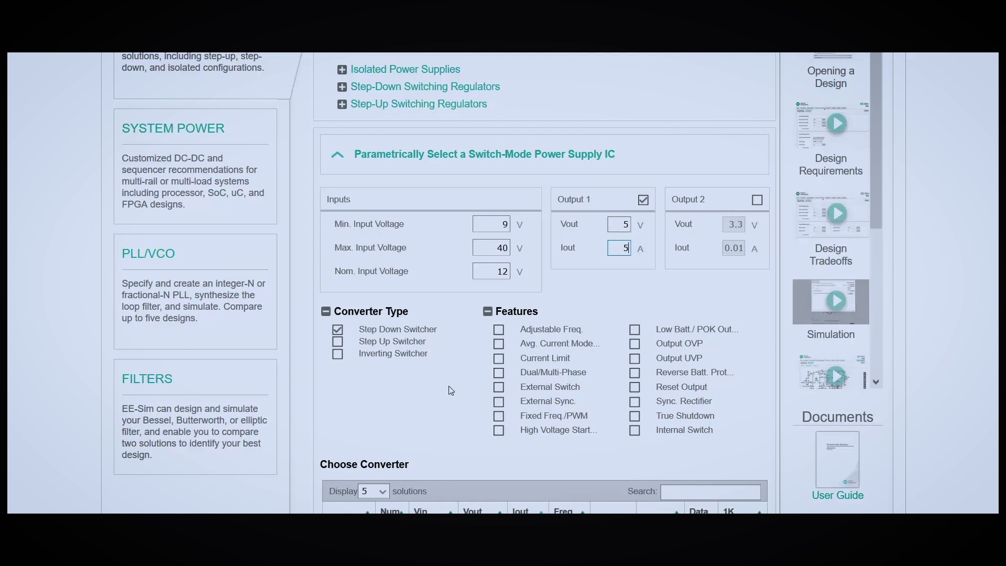
{"action": "scroll", "coordinate": [390, 237], "scroll_direction": "down", "scroll_amount": 2}
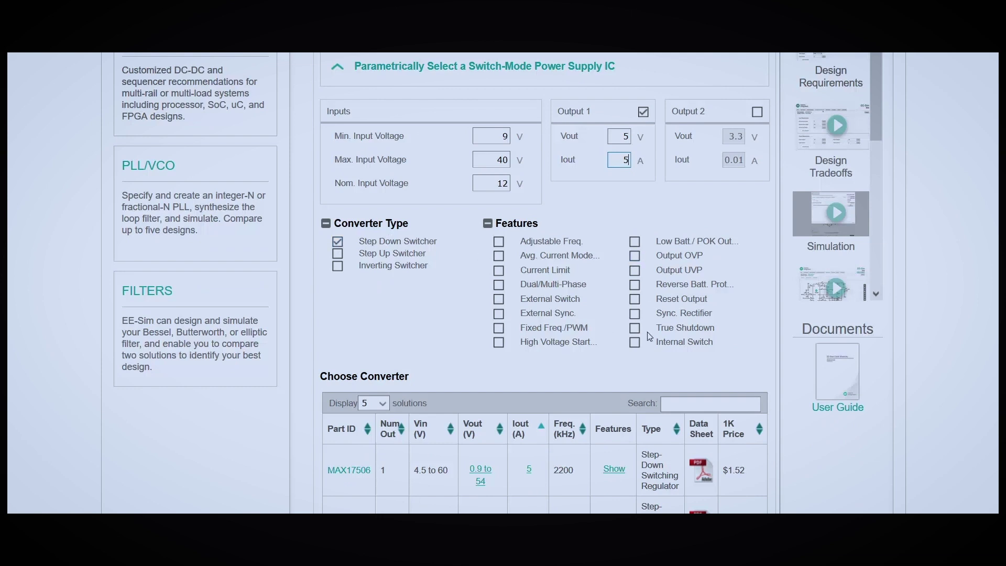
{"action": "scroll", "coordinate": [341, 216], "scroll_direction": "down", "scroll_amount": 2}
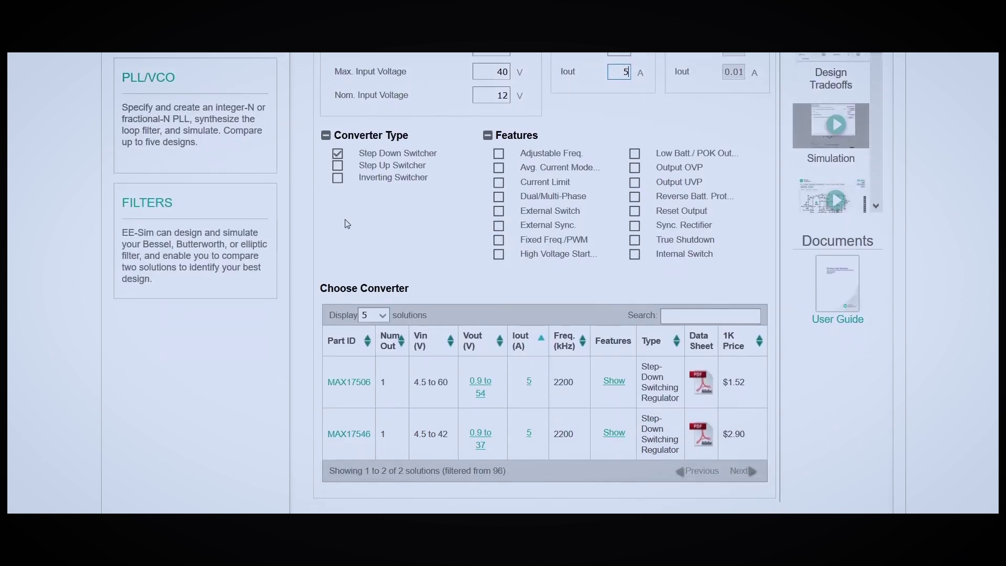
{"action": "scroll", "coordinate": [367, 330], "scroll_direction": "down", "scroll_amount": 1}
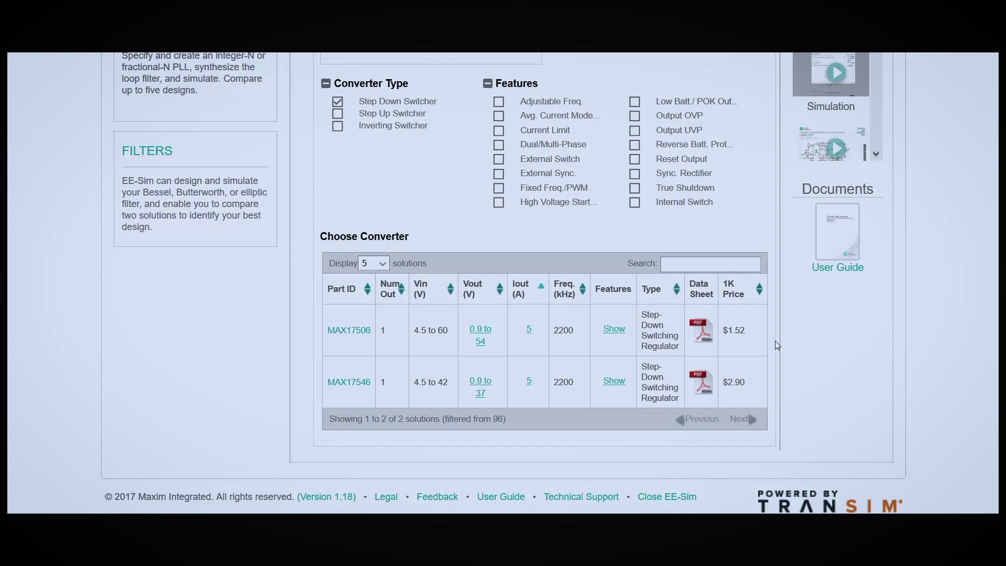
Step: Pick the MAX17506 and scroll down to its Design Criteria
{"action": "left_click", "coordinate": [363, 336]}
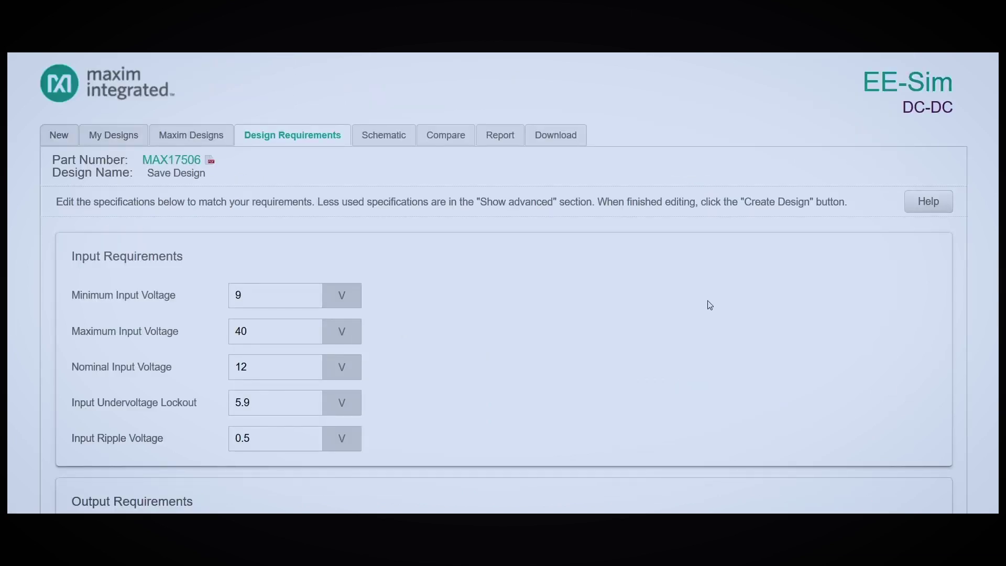
{"action": "scroll", "coordinate": [716, 304], "scroll_direction": "down", "scroll_amount": 2}
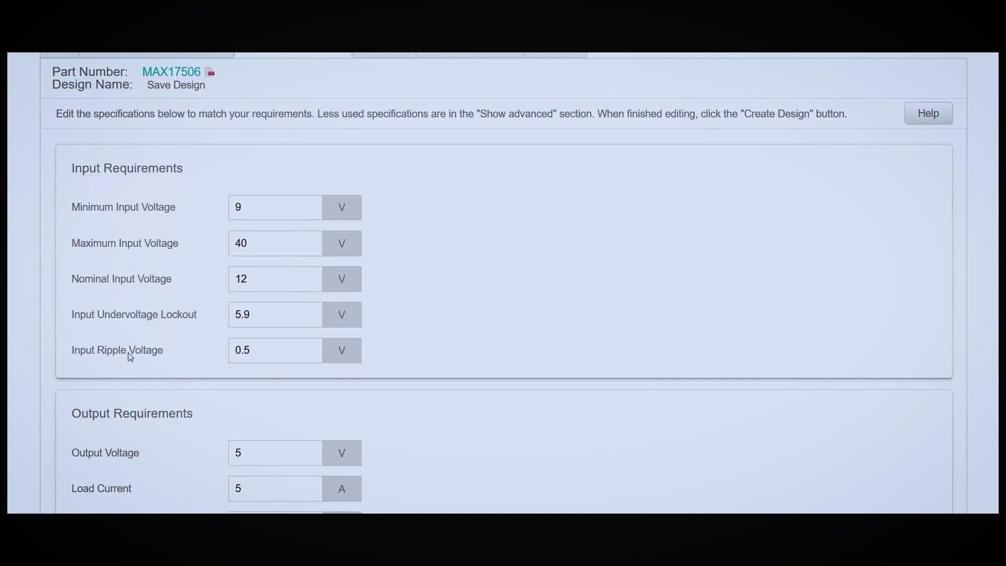
{"action": "scroll", "coordinate": [503, 252], "scroll_direction": "down", "scroll_amount": 2}
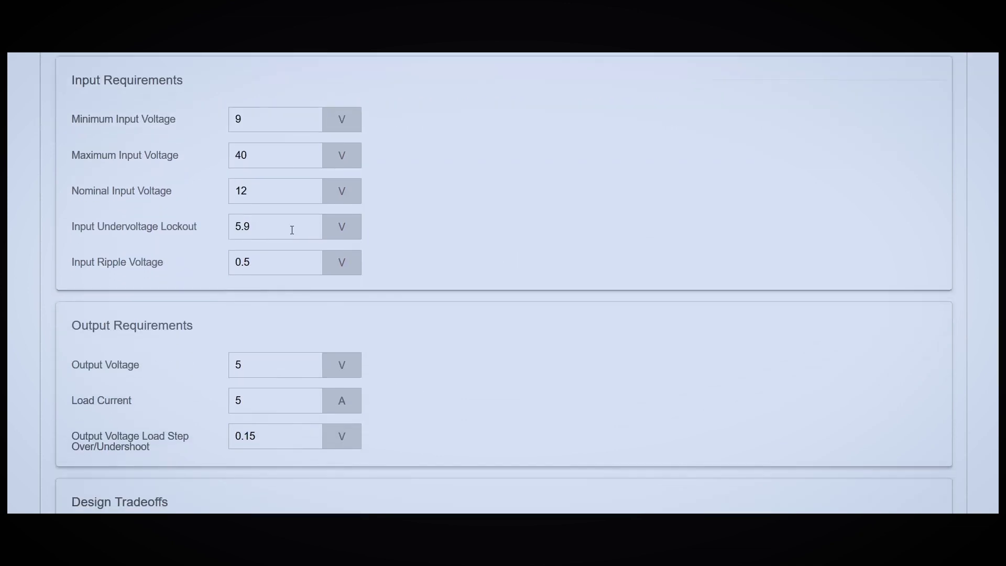
{"action": "scroll", "coordinate": [503, 283], "scroll_direction": "down", "scroll_amount": 6}
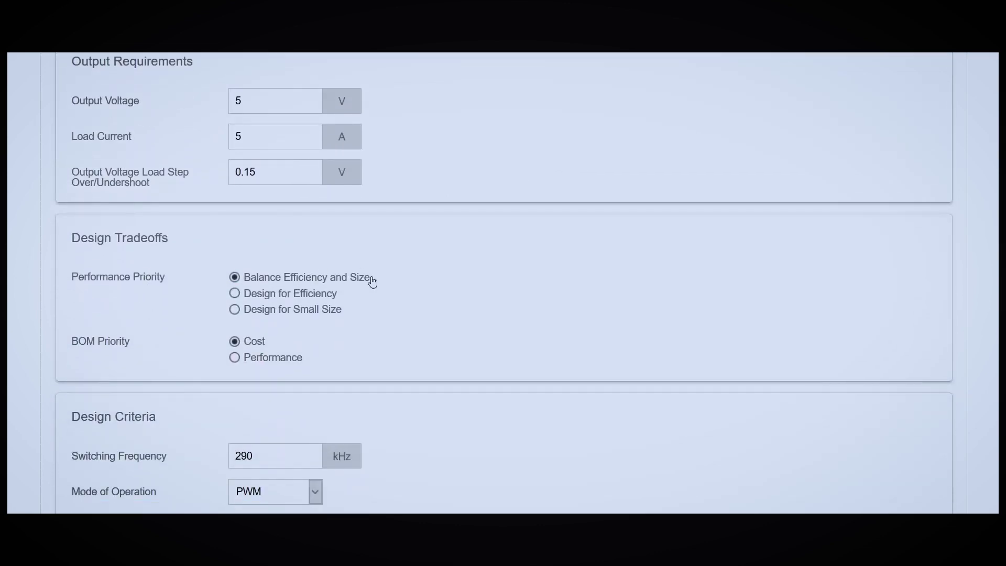
{"action": "scroll", "coordinate": [493, 304], "scroll_direction": "down", "scroll_amount": 2}
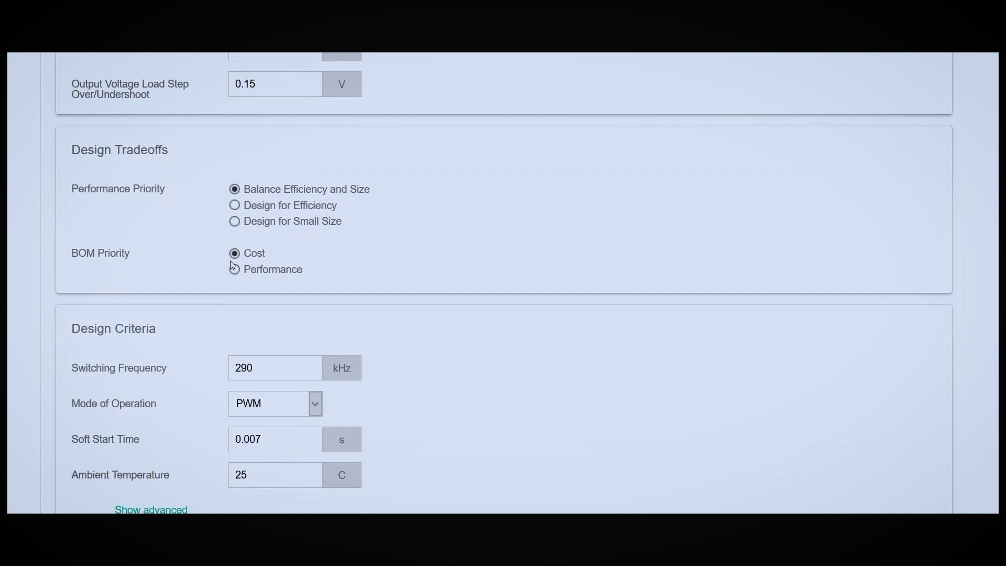
{"action": "scroll", "coordinate": [627, 252], "scroll_direction": "down", "scroll_amount": 4}
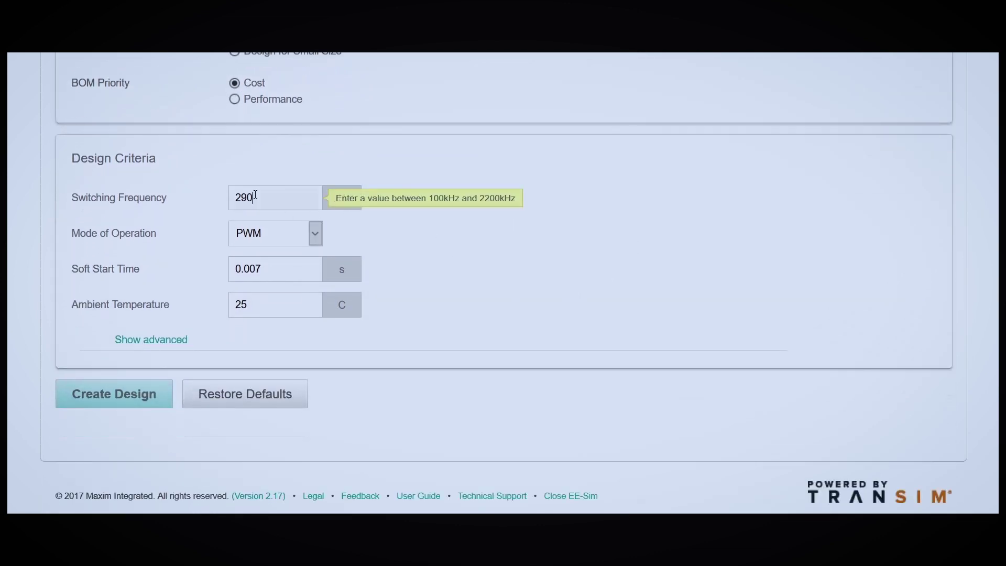
Step: Set the switching frequency to 450 kHz and create the design
{"action": "double_click", "coordinate": [255, 195]}
{"action": "type", "text": "450"}
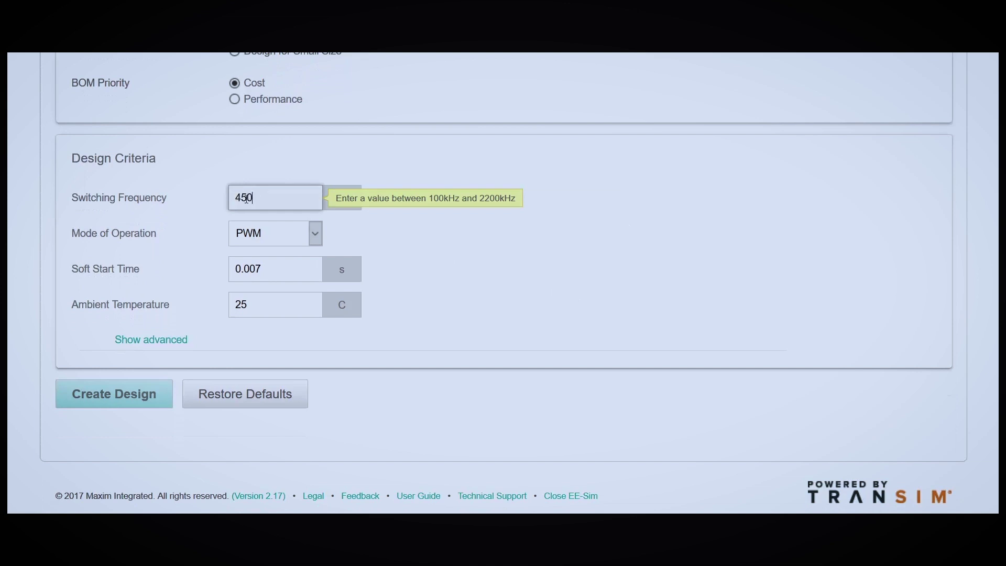
{"action": "left_click", "coordinate": [463, 300]}
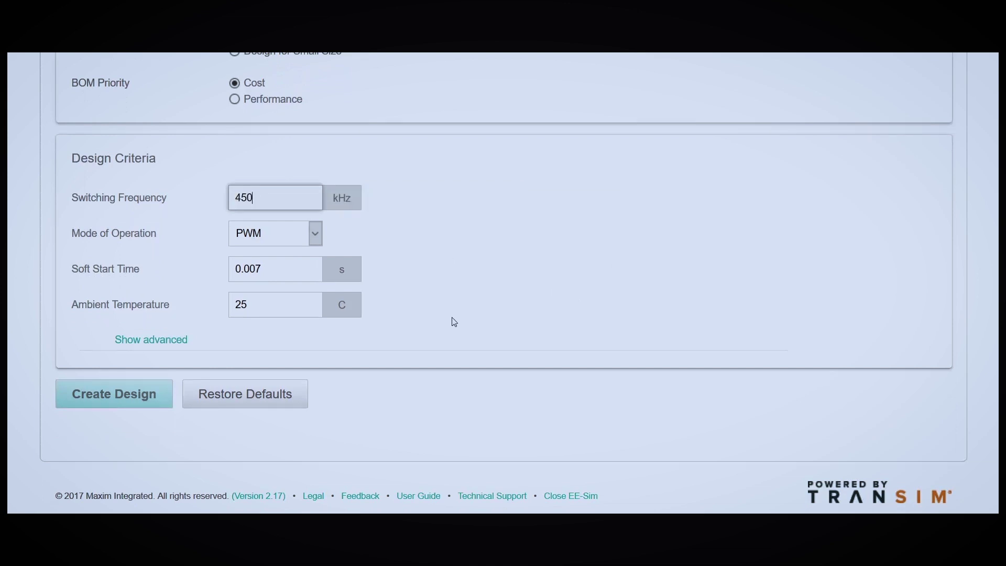
{"action": "left_click", "coordinate": [112, 397]}
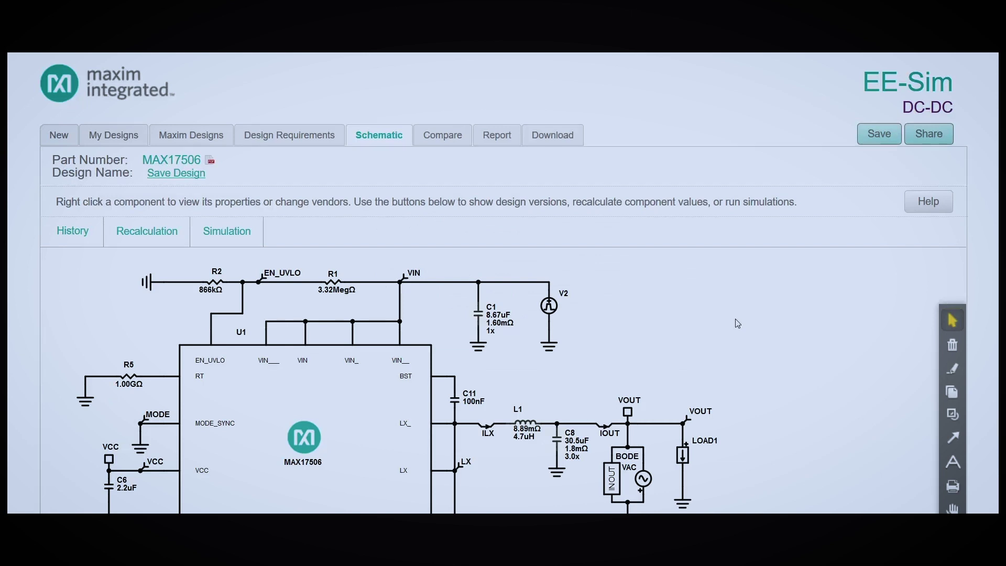
{"action": "scroll", "coordinate": [757, 314], "scroll_direction": "down", "scroll_amount": 2}
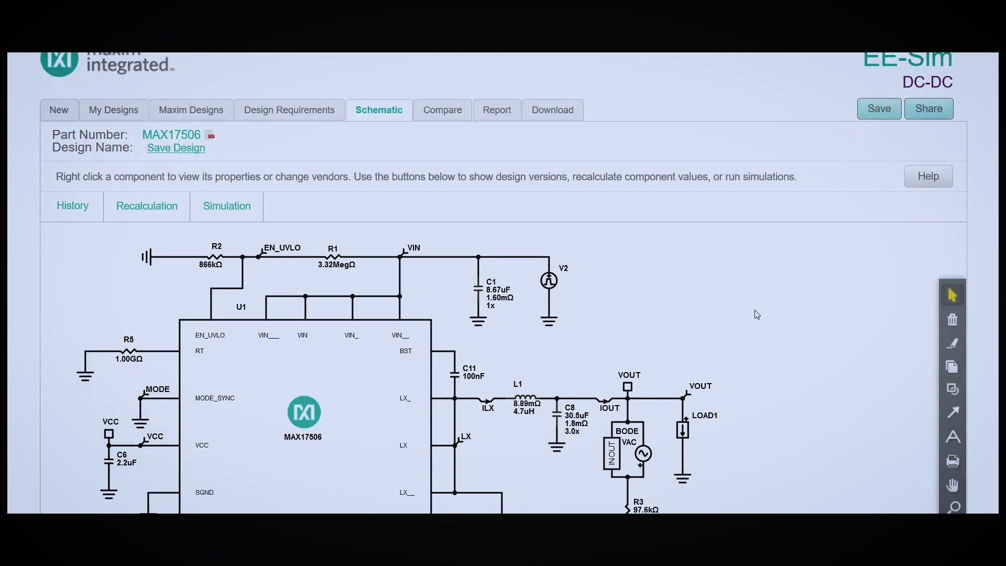
{"action": "scroll", "coordinate": [798, 292], "scroll_direction": "down", "scroll_amount": 2}
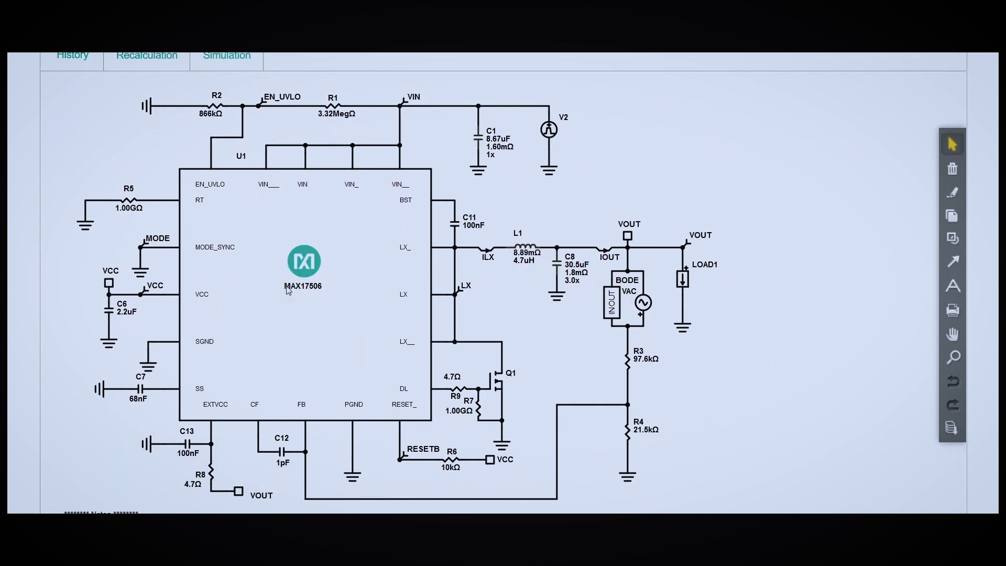
{"action": "scroll", "coordinate": [656, 383], "scroll_direction": "up", "scroll_amount": 4}
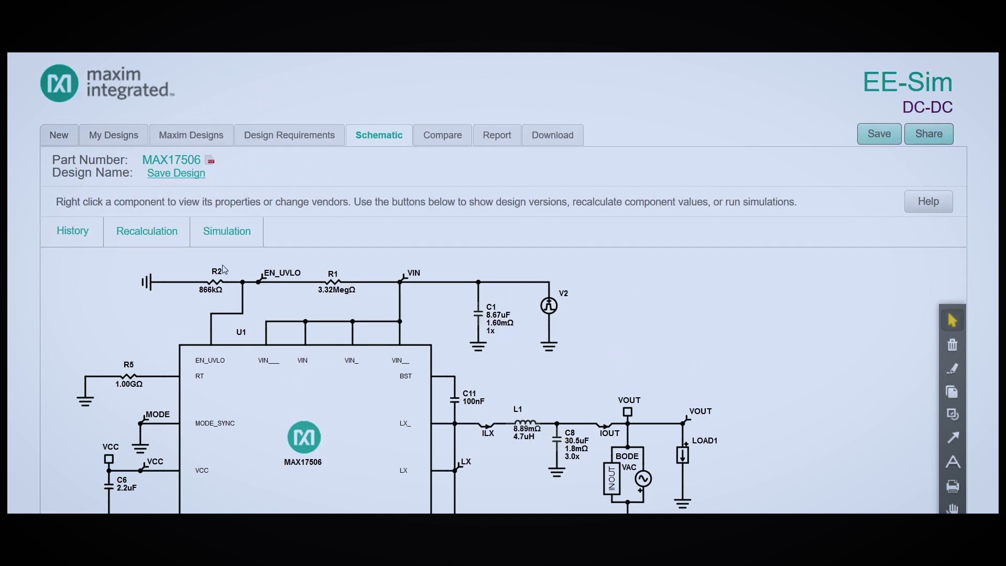
{"action": "left_click", "coordinate": [225, 238]}
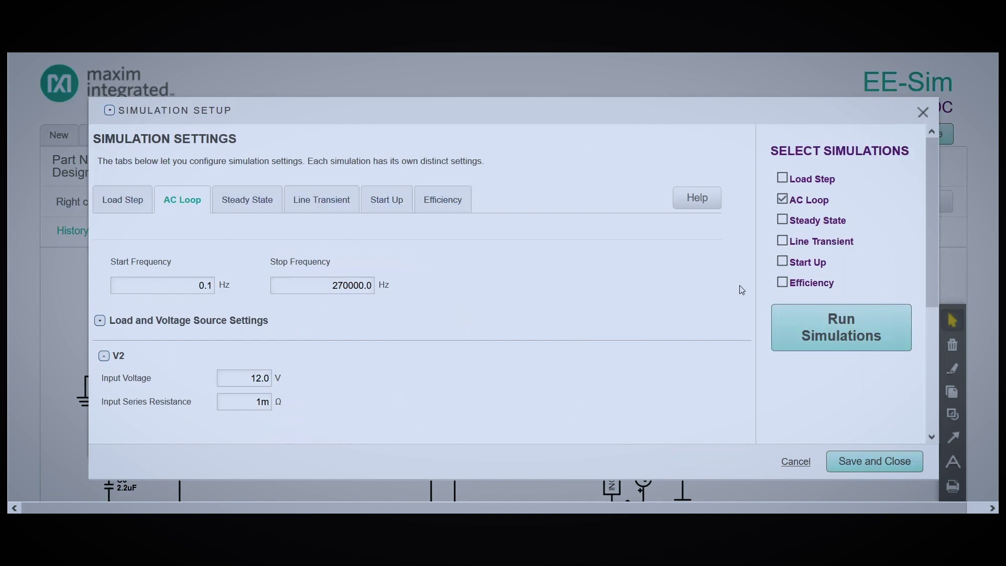
Step: Select the Steady State and Efficiency simulations and deselect AC Loop
{"action": "left_click", "coordinate": [783, 220]}
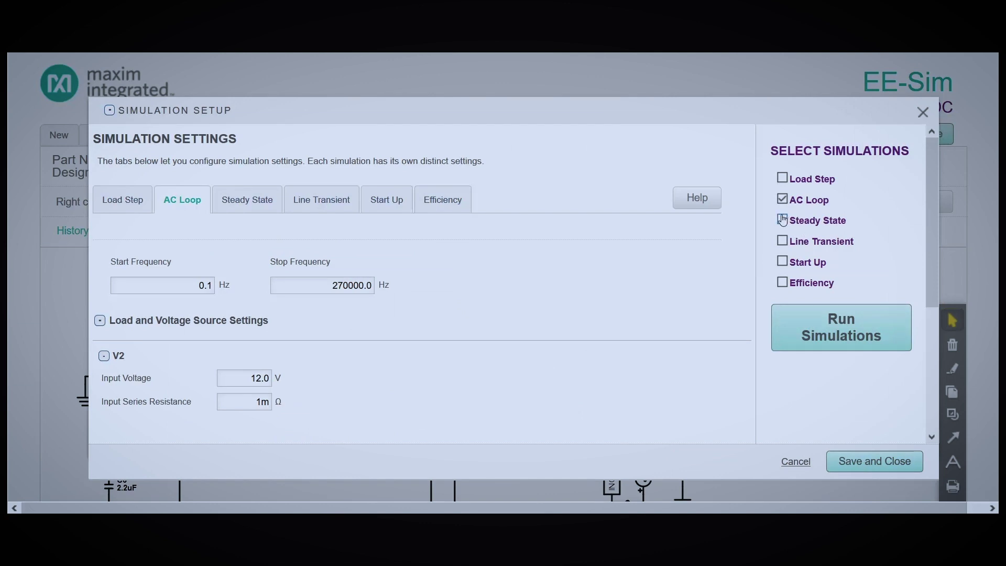
{"action": "left_click", "coordinate": [791, 283]}
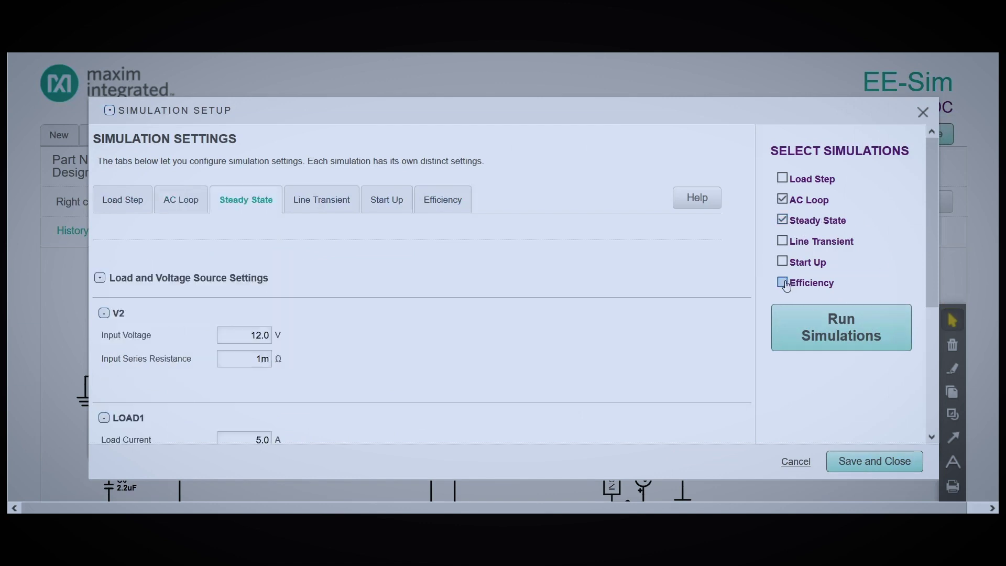
{"action": "left_click", "coordinate": [783, 200]}
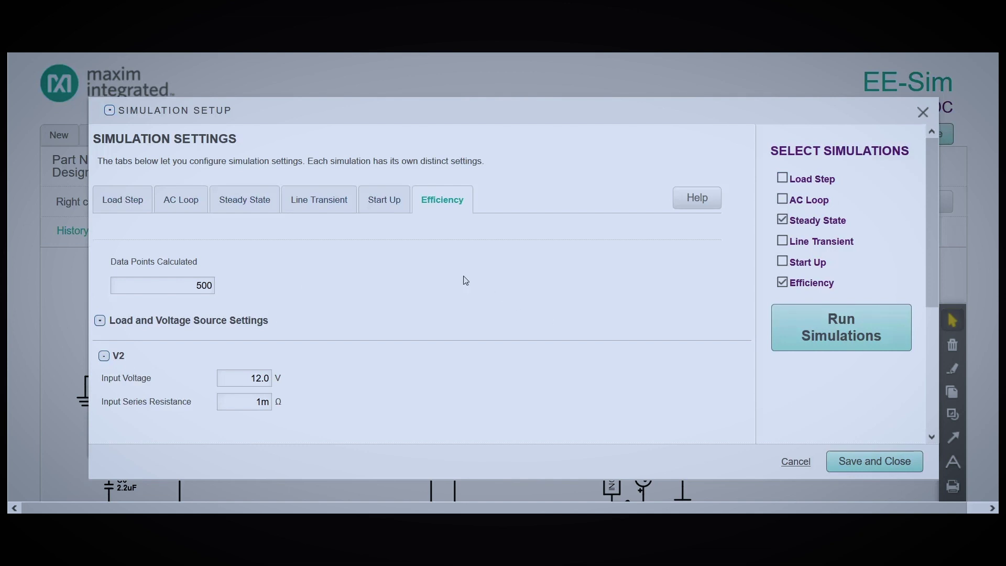
Step: Review the Steady State and Efficiency settings (12 V input, 5 A load) and run them
{"action": "left_click", "coordinate": [255, 211]}
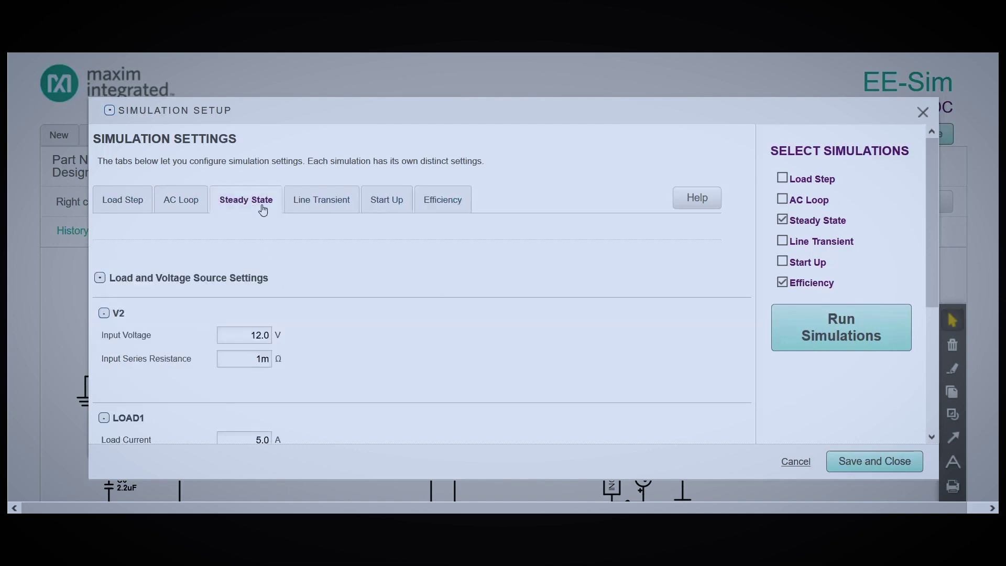
{"action": "scroll", "coordinate": [459, 289], "scroll_direction": "down", "scroll_amount": 2}
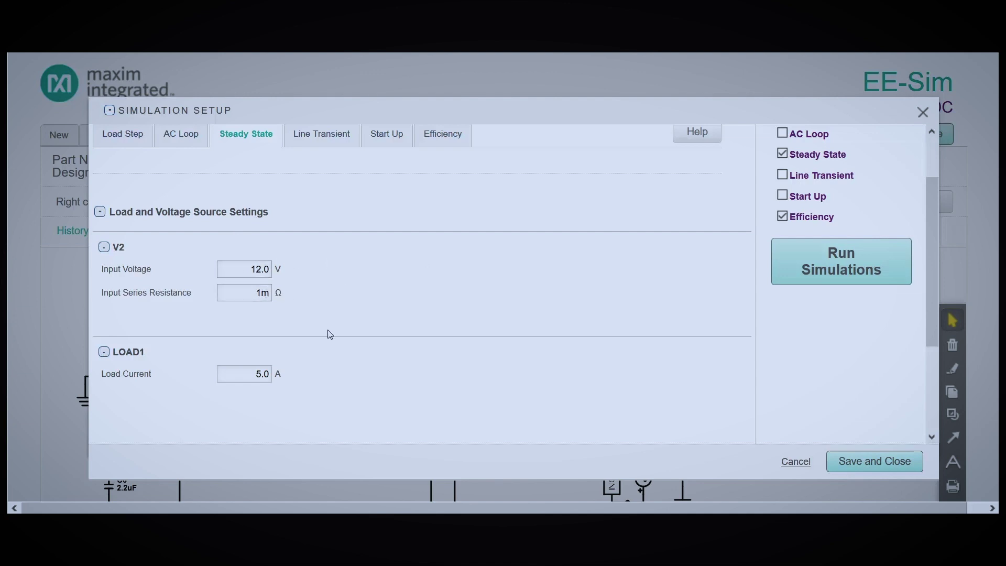
{"action": "scroll", "coordinate": [393, 317], "scroll_direction": "up", "scroll_amount": 2}
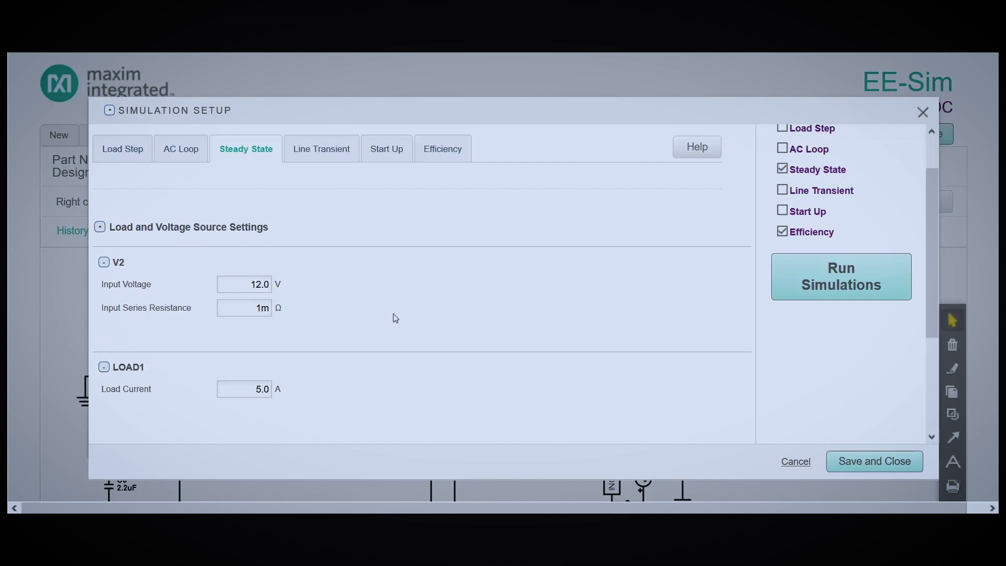
{"action": "left_click", "coordinate": [439, 202]}
{"action": "scroll", "coordinate": [431, 326], "scroll_direction": "down", "scroll_amount": 2}
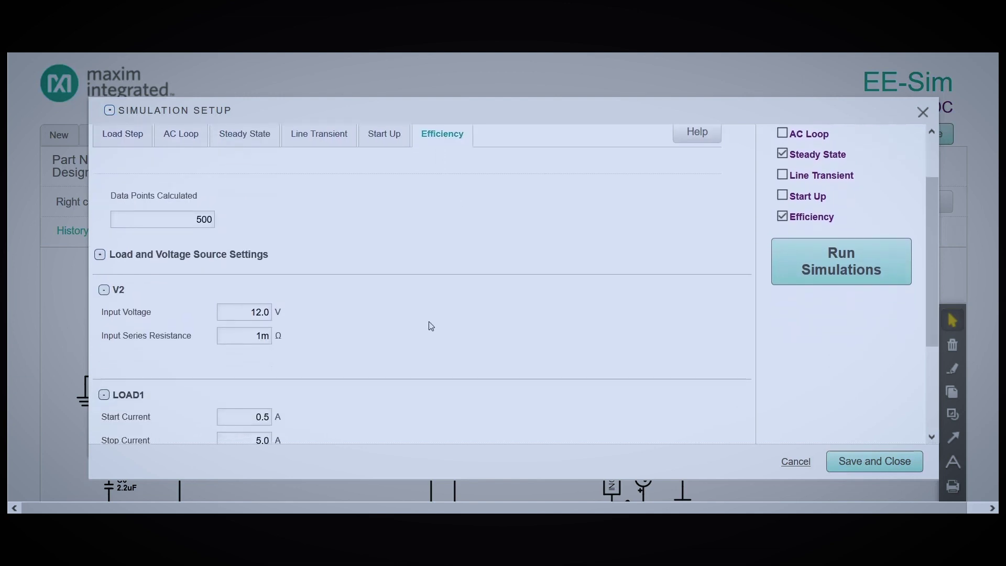
{"action": "scroll", "coordinate": [410, 266], "scroll_direction": "down", "scroll_amount": 2}
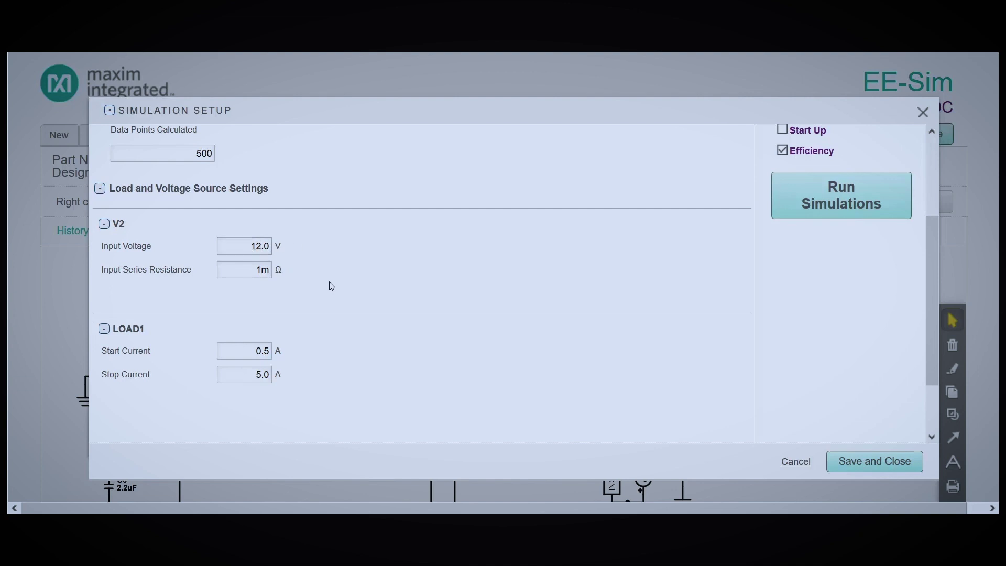
{"action": "scroll", "coordinate": [386, 337], "scroll_direction": "down", "scroll_amount": 2}
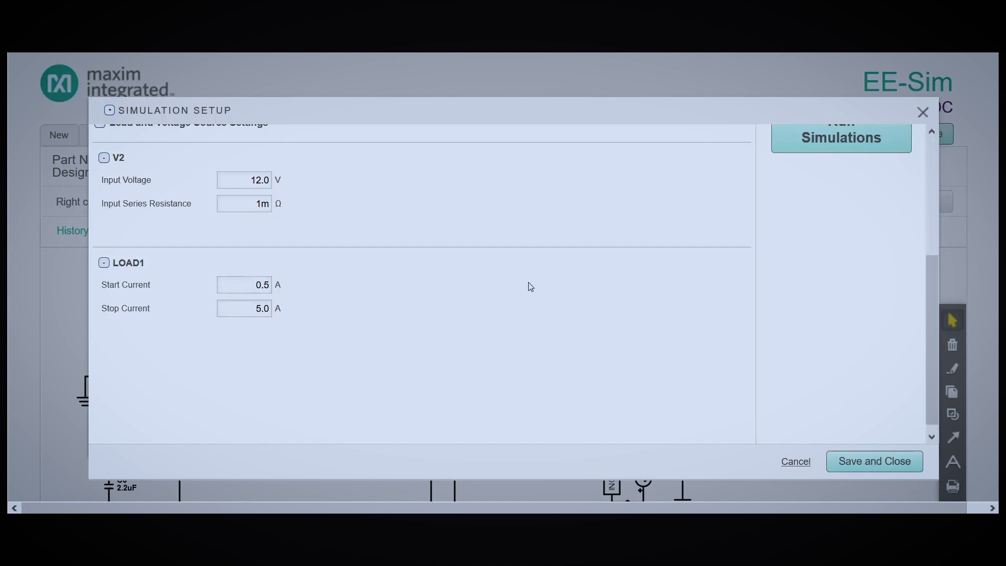
{"action": "scroll", "coordinate": [592, 332], "scroll_direction": "up", "scroll_amount": 6}
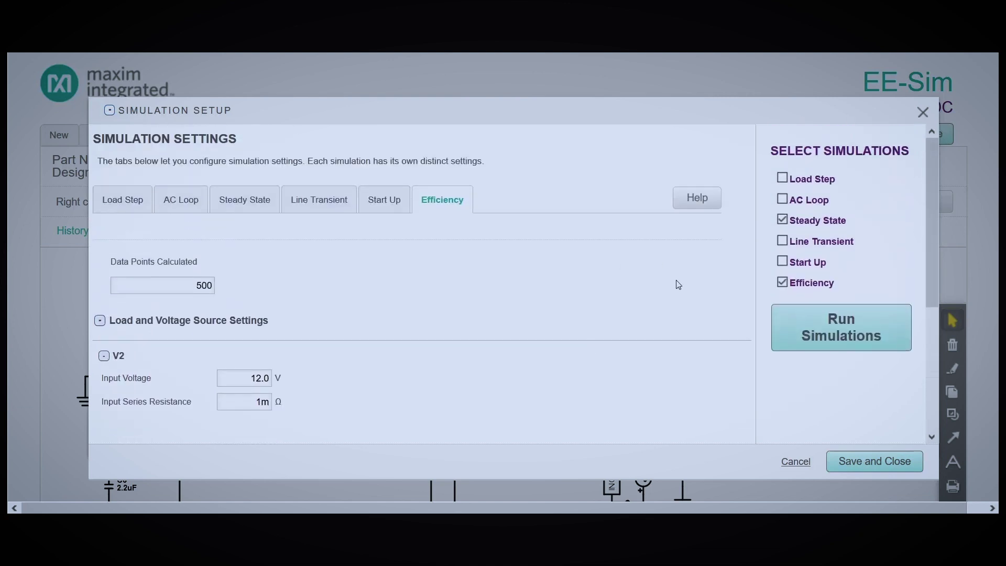
{"action": "left_click", "coordinate": [862, 344]}
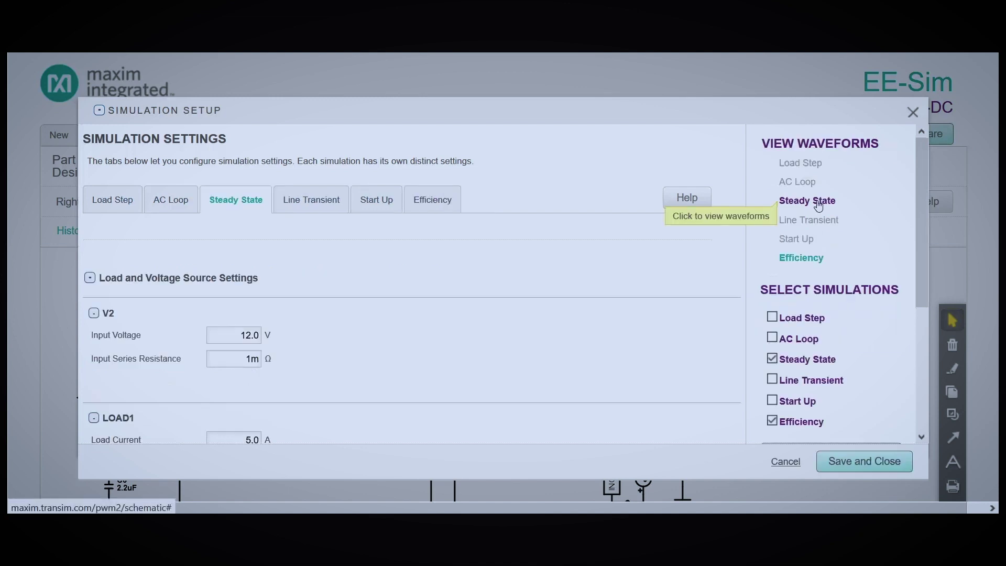
Step: Review the Steady State IC, OUTPUT, SWITCHING and INPUT waveforms, then close the viewer
{"action": "left_click", "coordinate": [818, 204]}
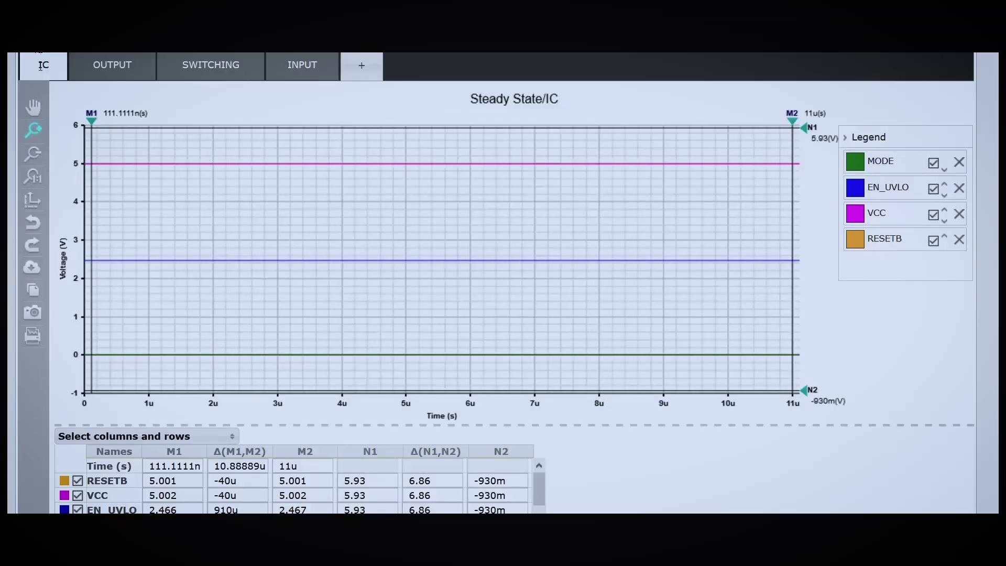
{"action": "left_click", "coordinate": [110, 67]}
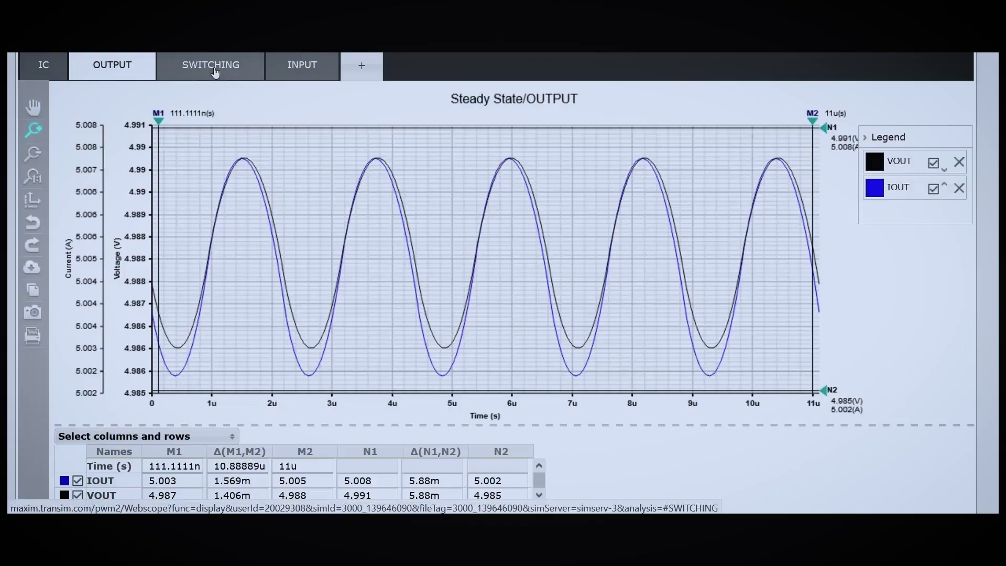
{"action": "left_click", "coordinate": [215, 68]}
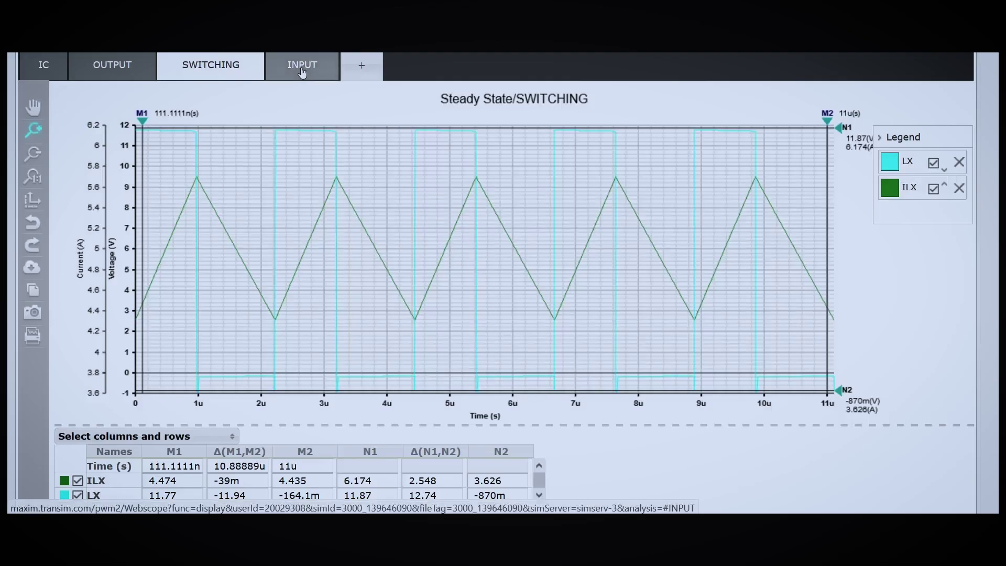
{"action": "left_click", "coordinate": [302, 72]}
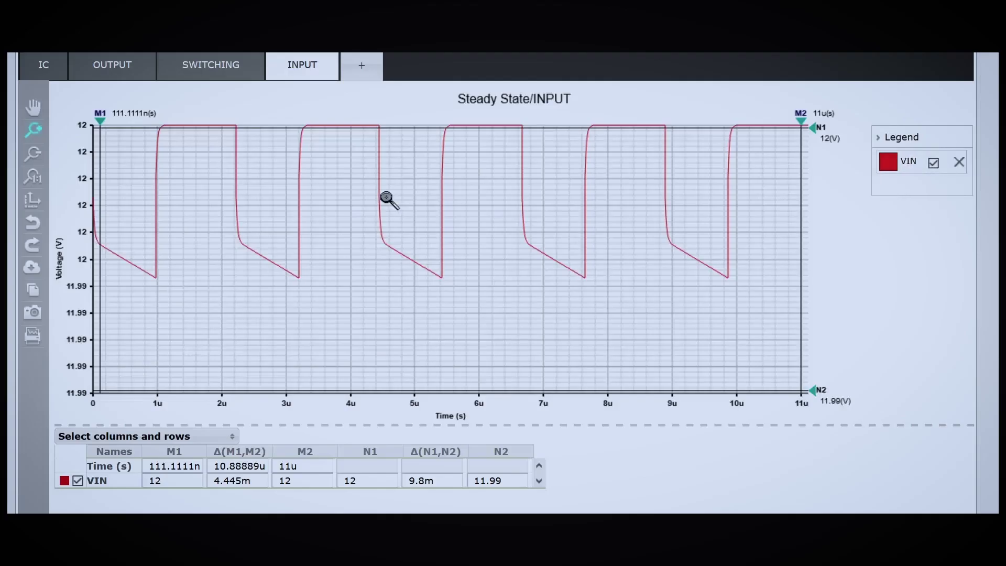
{"action": "left_click", "coordinate": [229, 78]}
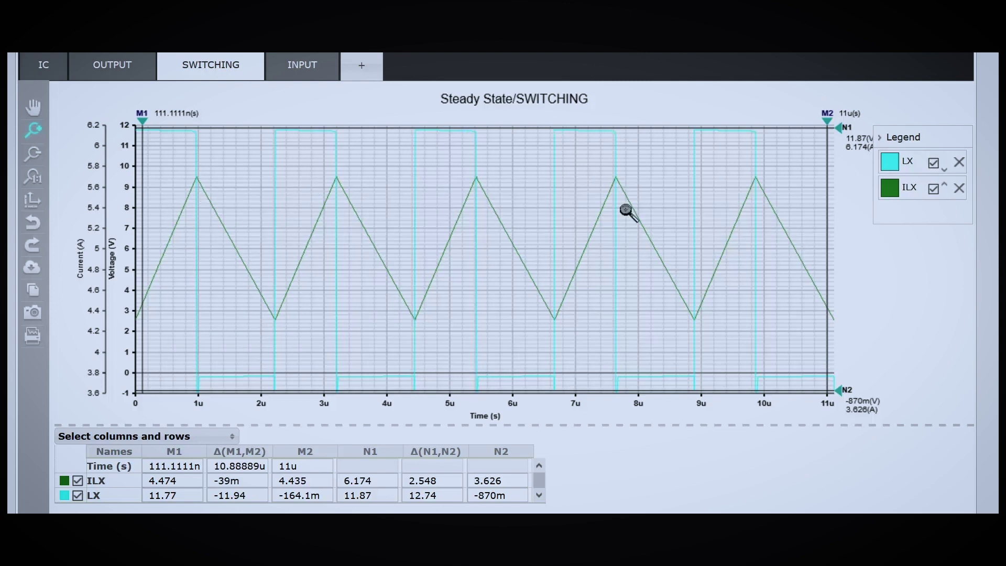
{"action": "scroll", "coordinate": [195, 460], "scroll_direction": "down", "scroll_amount": 1}
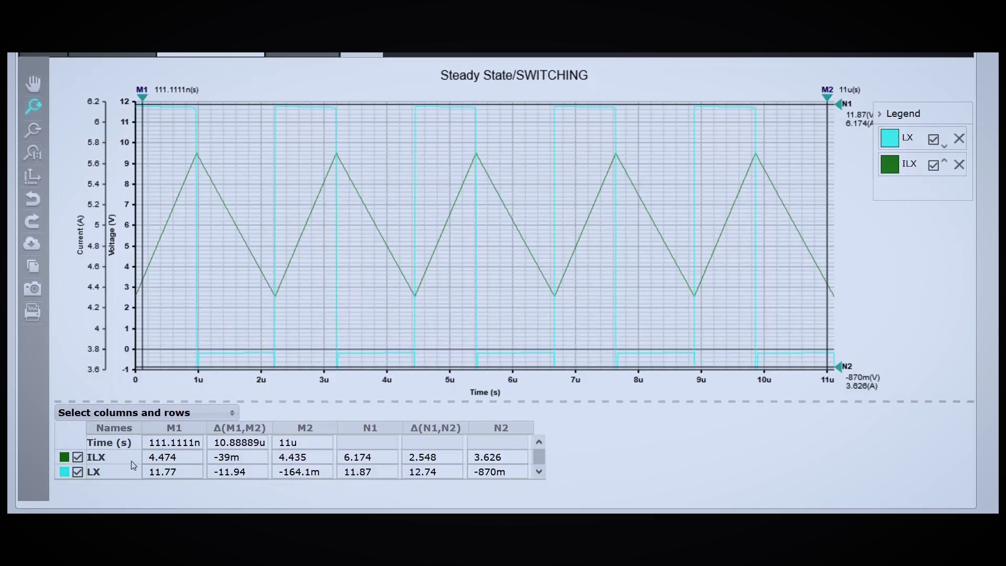
{"action": "scroll", "coordinate": [981, 72], "scroll_direction": "up", "scroll_amount": 1}
{"action": "left_click", "coordinate": [983, 53]}
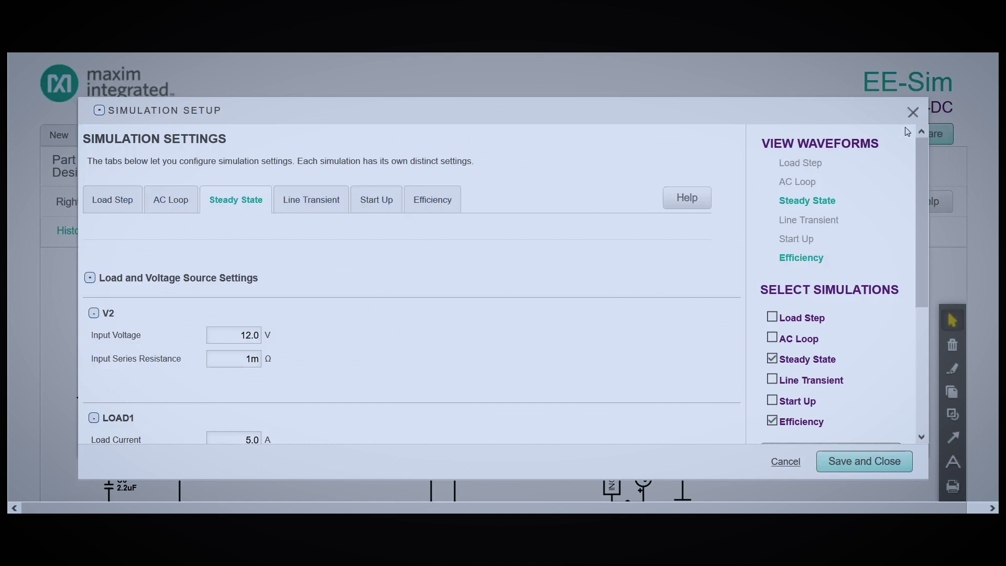
Step: Close the Simulation Setup dialog and scroll through the MAX17506 schematic
{"action": "left_click", "coordinate": [913, 113]}
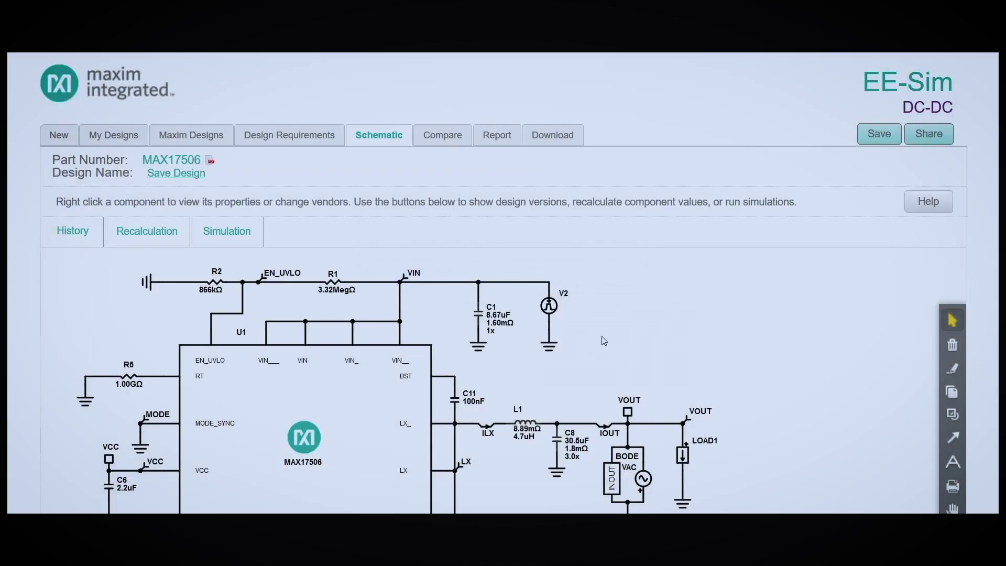
{"action": "scroll", "coordinate": [588, 349], "scroll_direction": "down", "scroll_amount": 2}
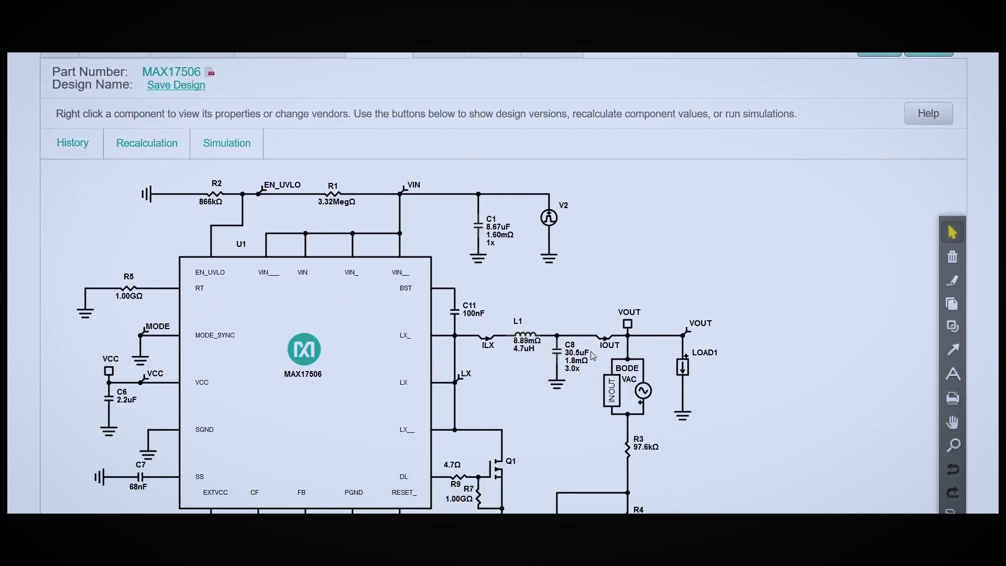
{"action": "scroll", "coordinate": [592, 355], "scroll_direction": "down", "scroll_amount": 2}
{"action": "scroll", "coordinate": [592, 354], "scroll_direction": "up", "scroll_amount": 4}
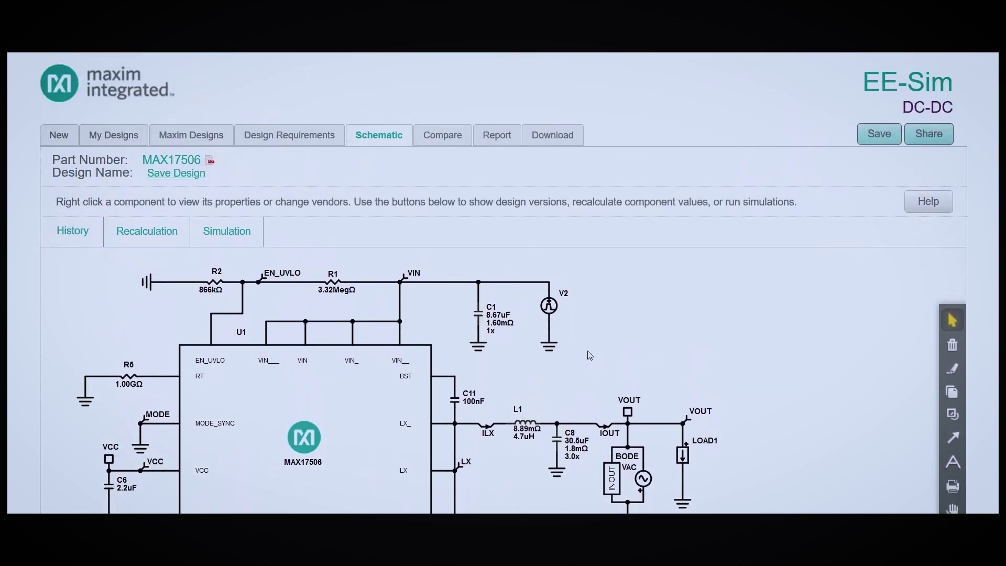